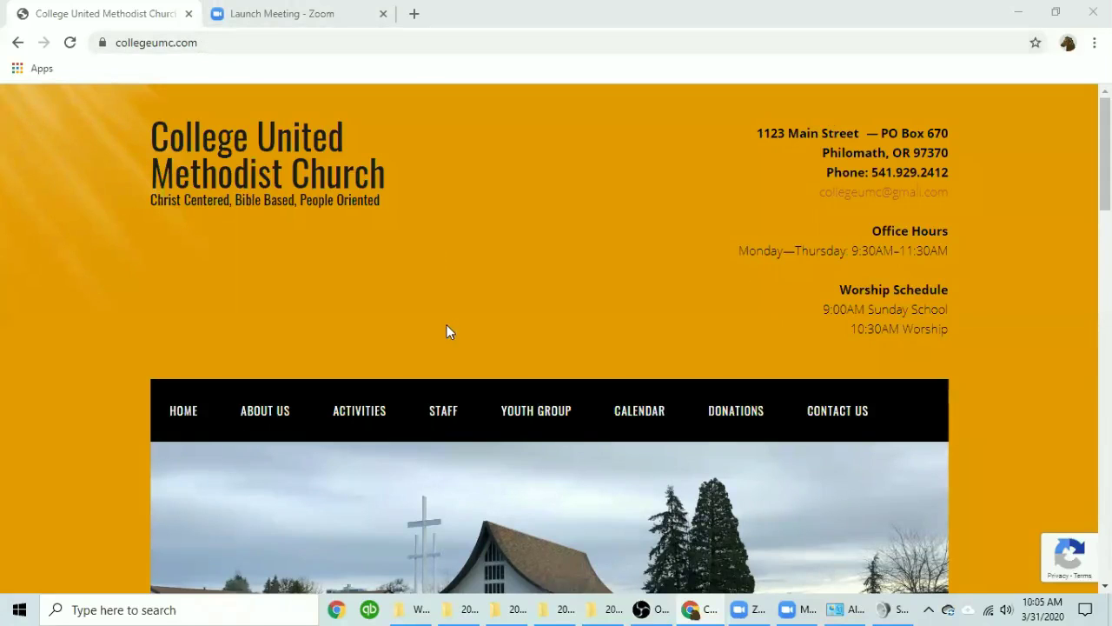
Go to the DONATIONS page and scroll down to the Donation Information box.
scroll(448, 334, "down", 5)
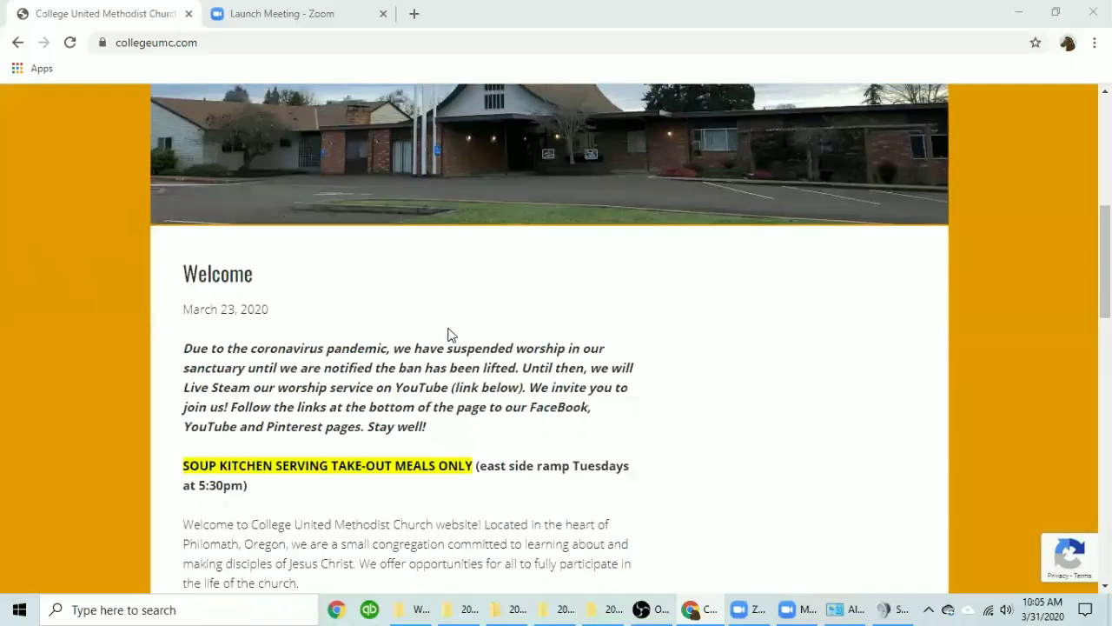
scroll(448, 335, "up", 3)
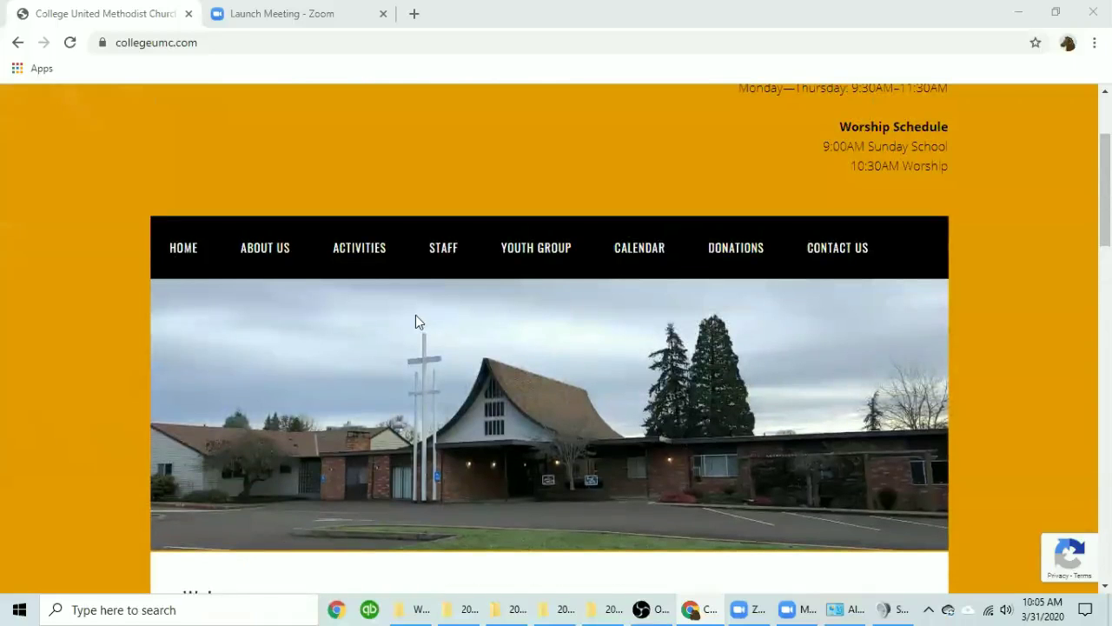
left_click(741, 254)
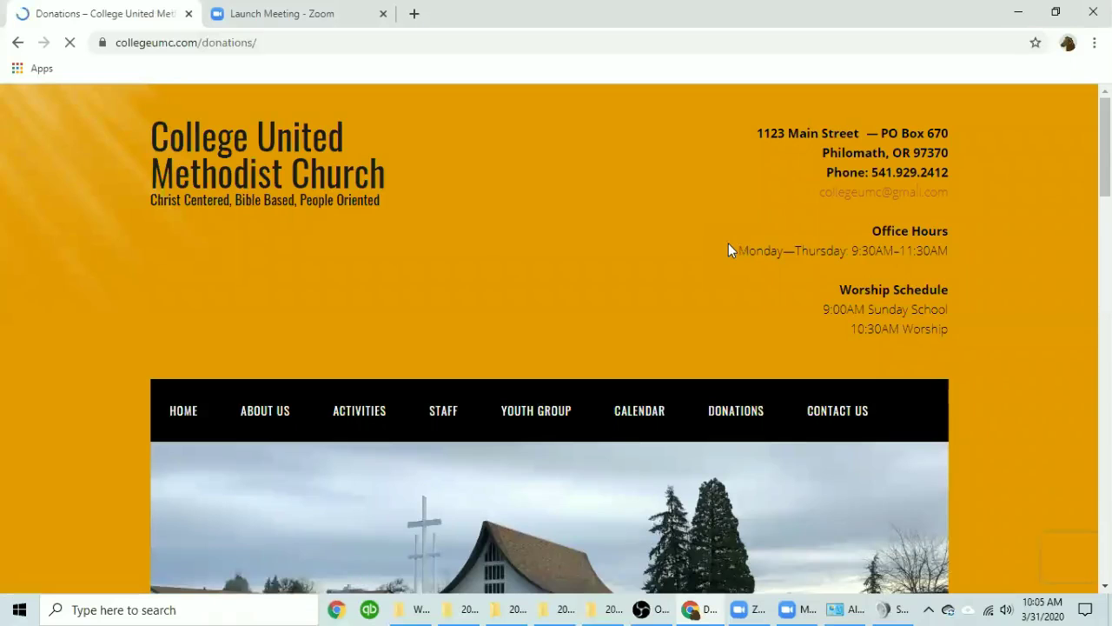
scroll(657, 261, "down", 10)
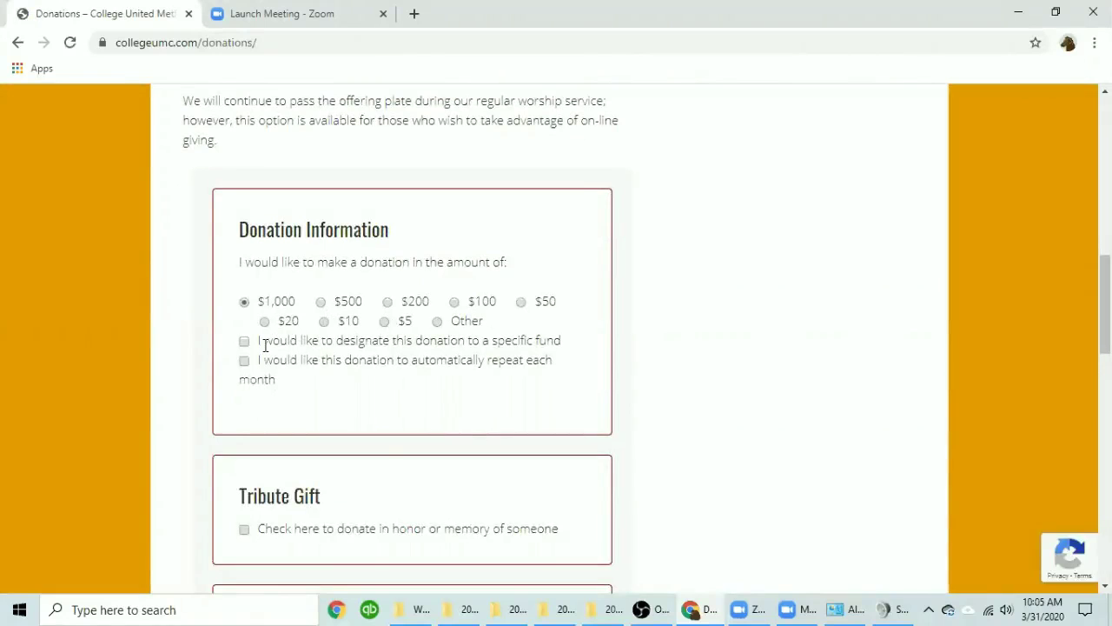
Choose the Other amount of 25.00, check the fund list, then leave no fund designated.
left_click(437, 323)
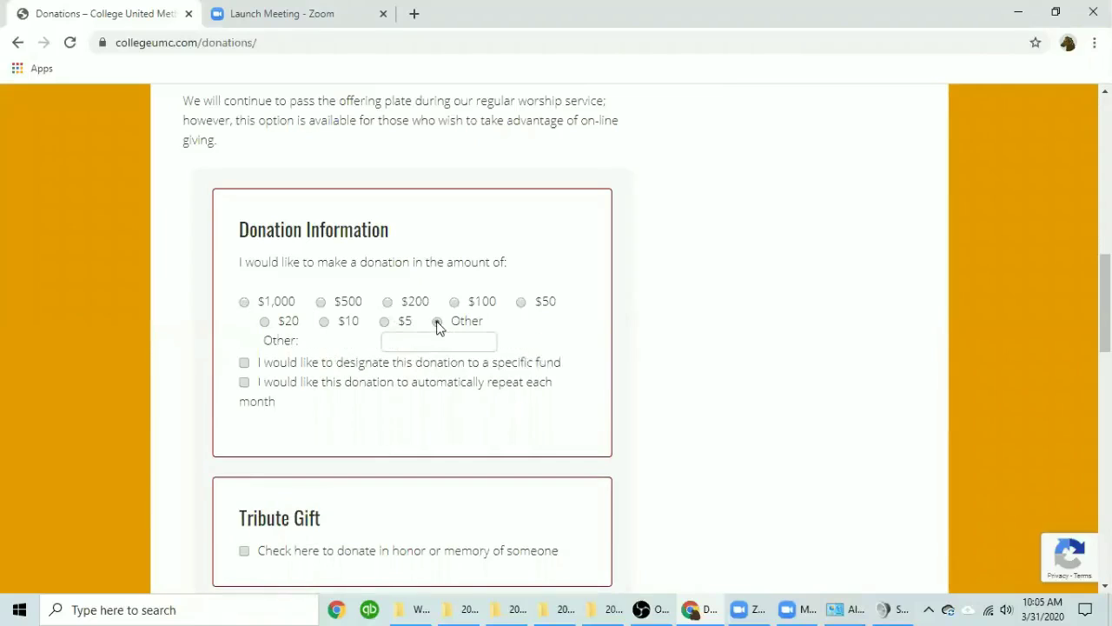
left_click(442, 342)
type("25.00")
left_click(244, 364)
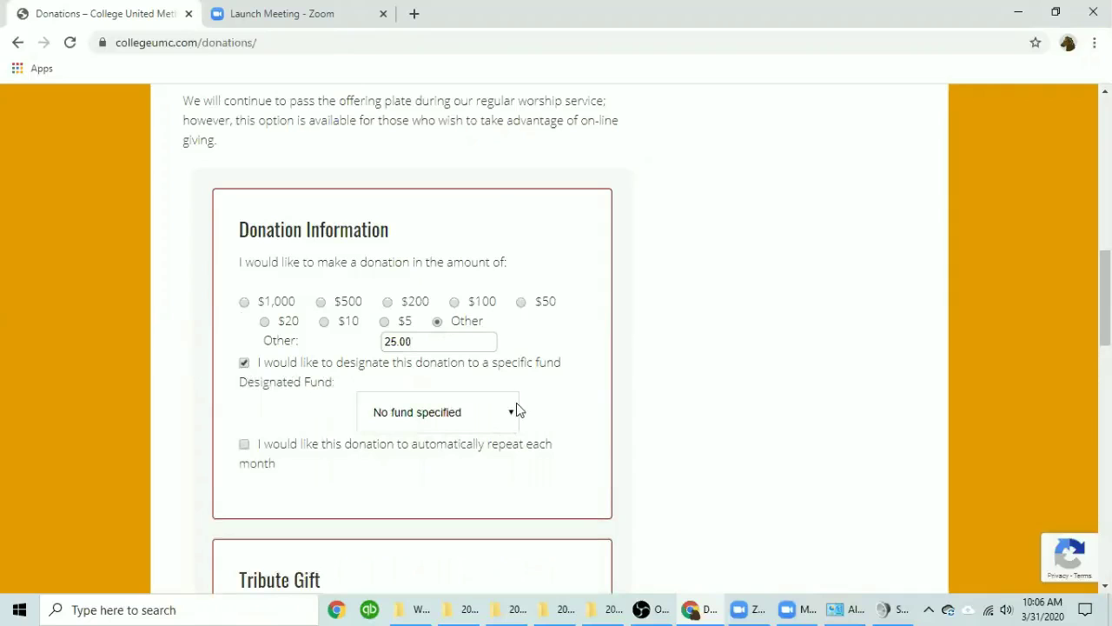
left_click(512, 413)
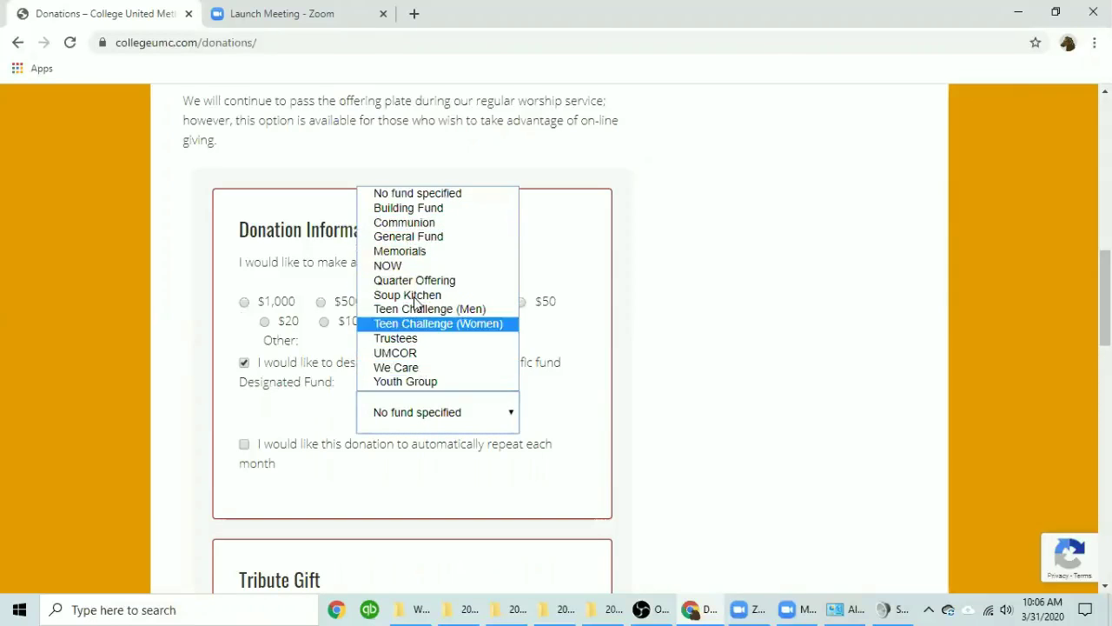
left_click(244, 364)
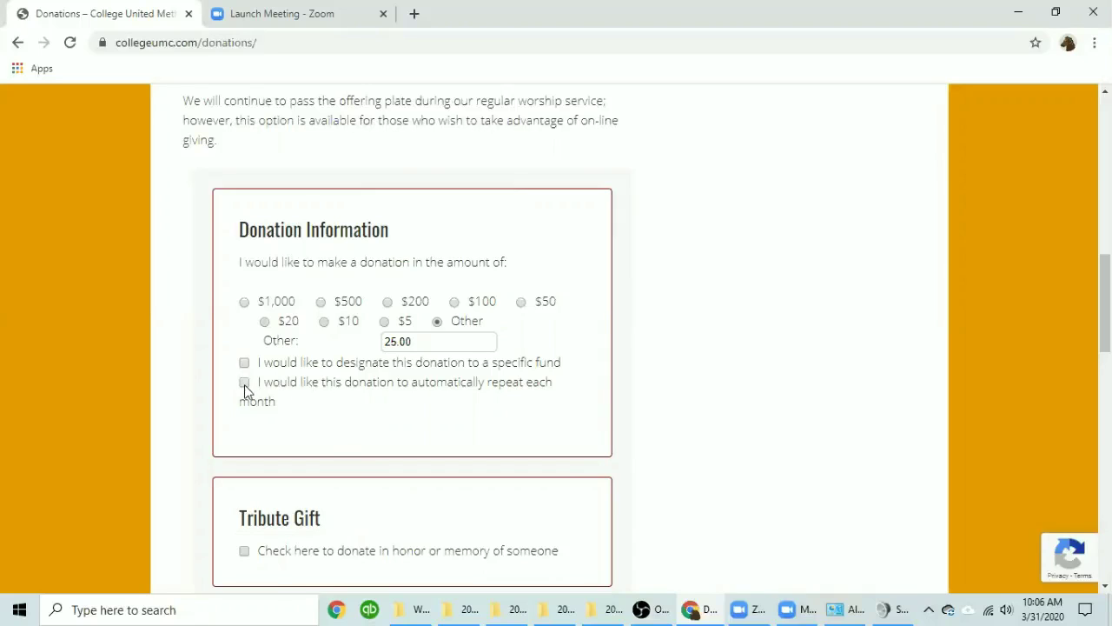
scroll(20, 375, "down", 4)
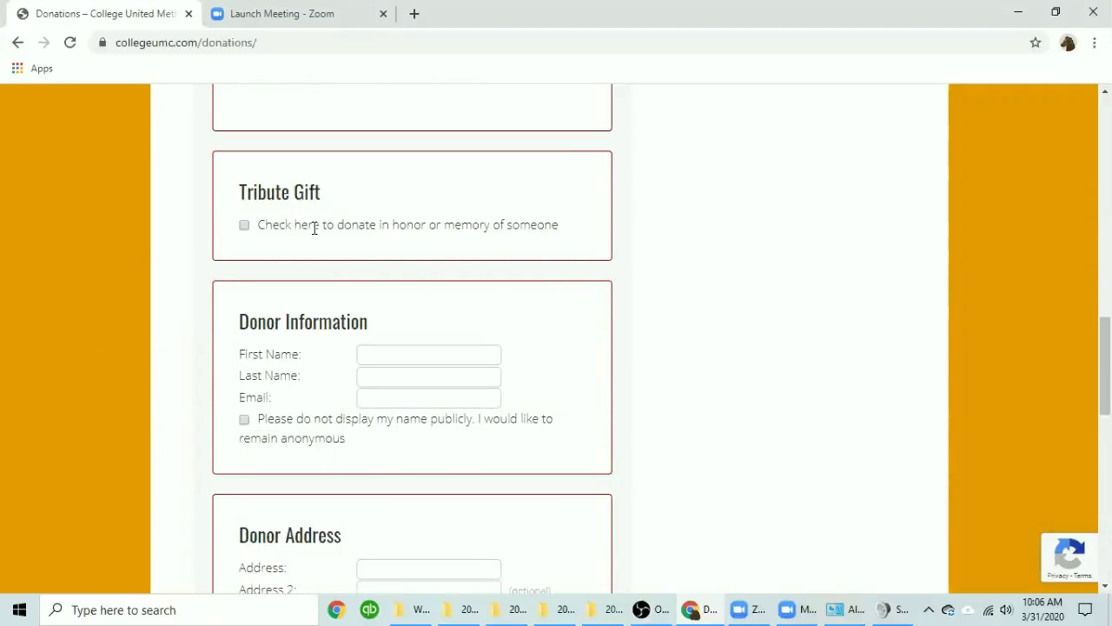
left_click(244, 226)
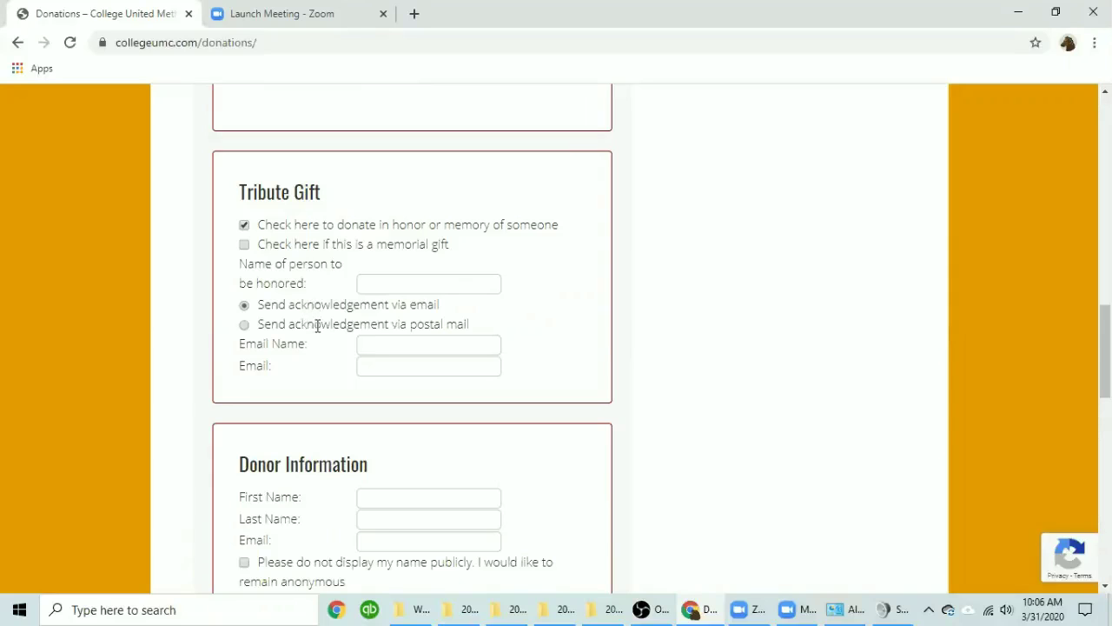
left_click(244, 226)
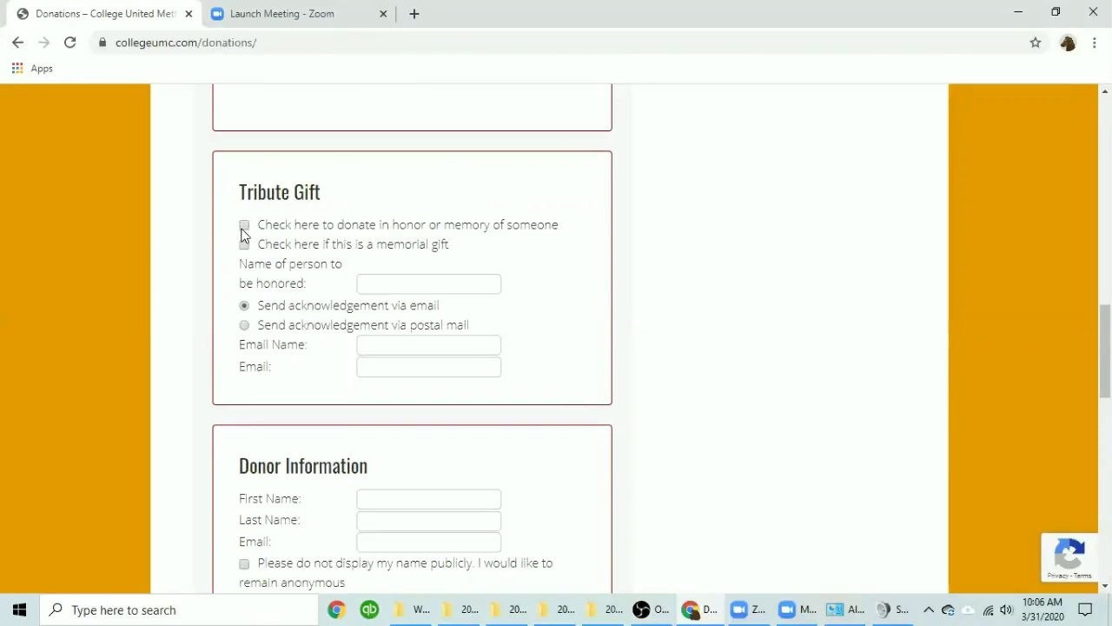
scroll(241, 235, "down", 2)
Enter the donor's first name, last name and e-mail address.
left_click(421, 191)
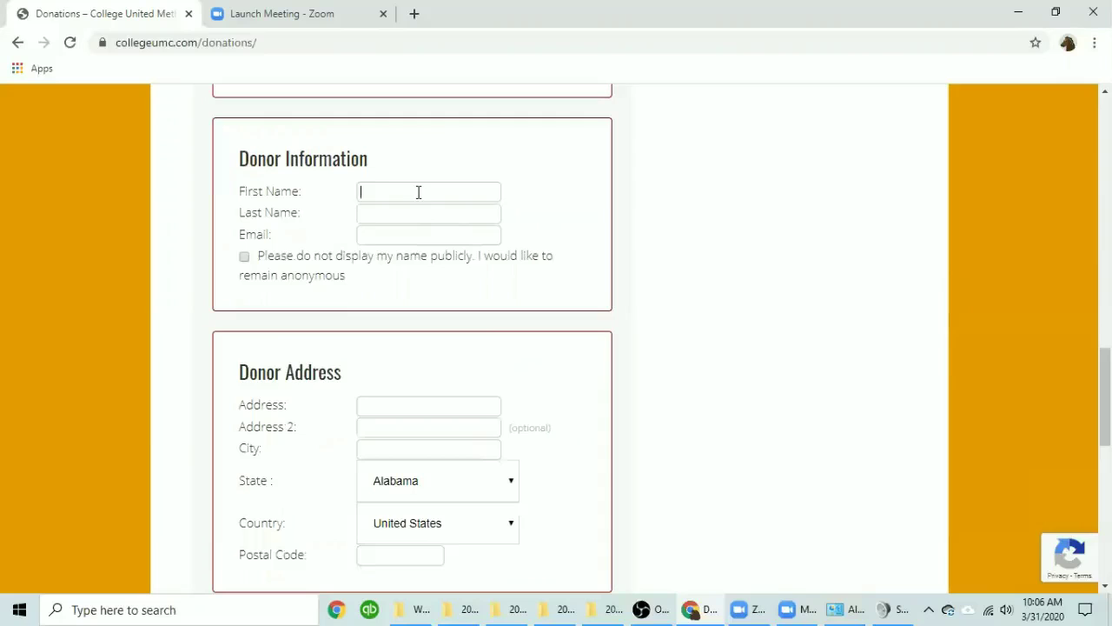
key("Tab")
key("Tab")
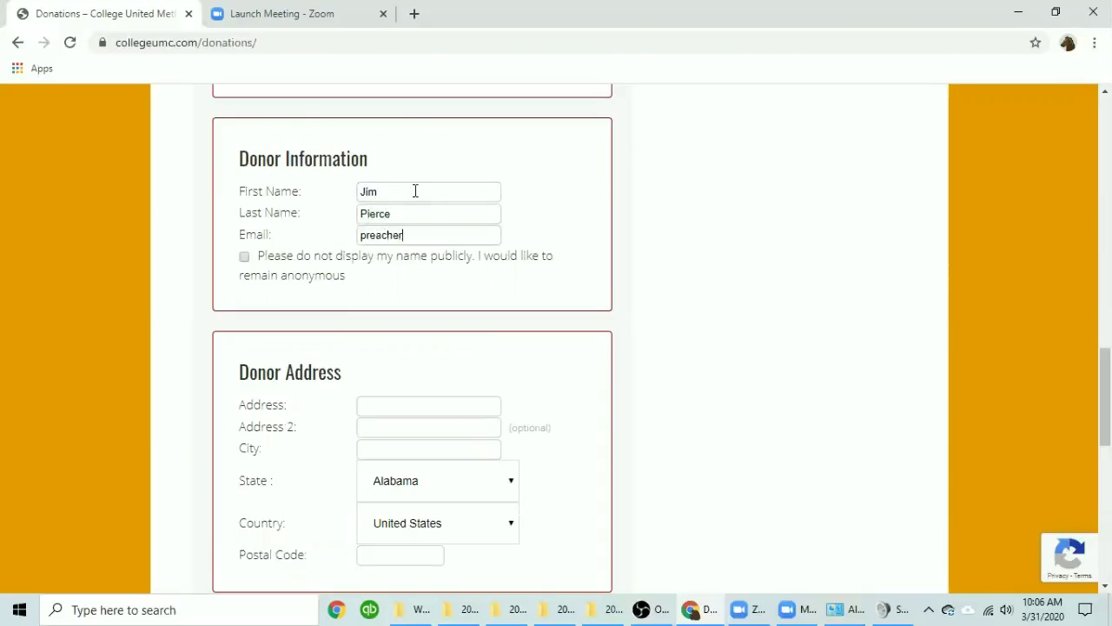
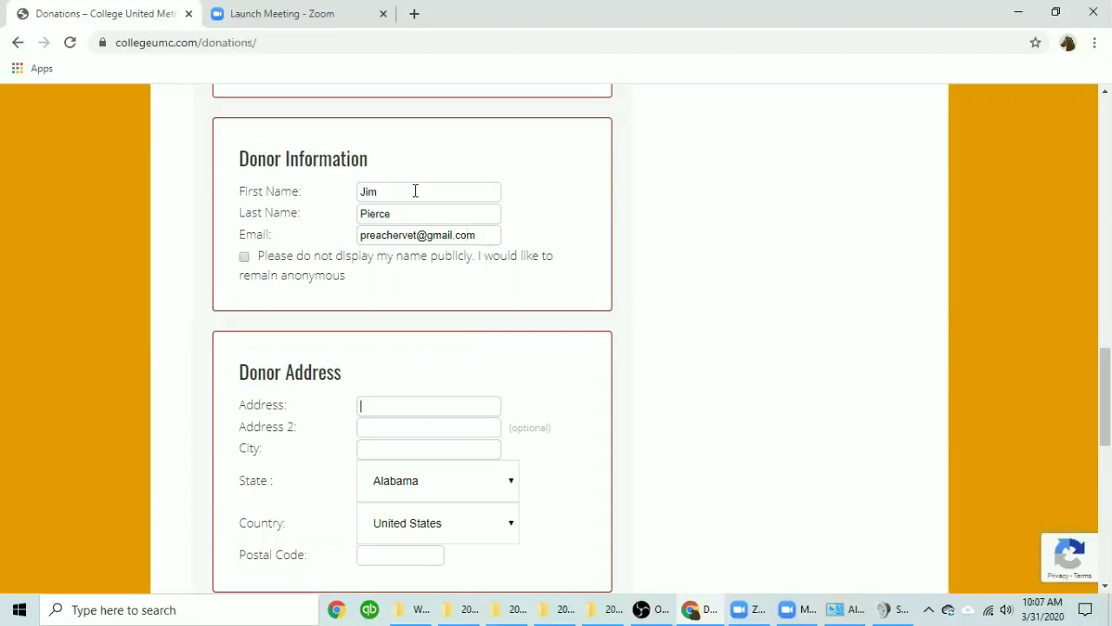
Fill in the donor's street address, city, state and postal code, skipping Address 2.
key("Tab")
key("Tab")
key("Tab")
type("Philoma")
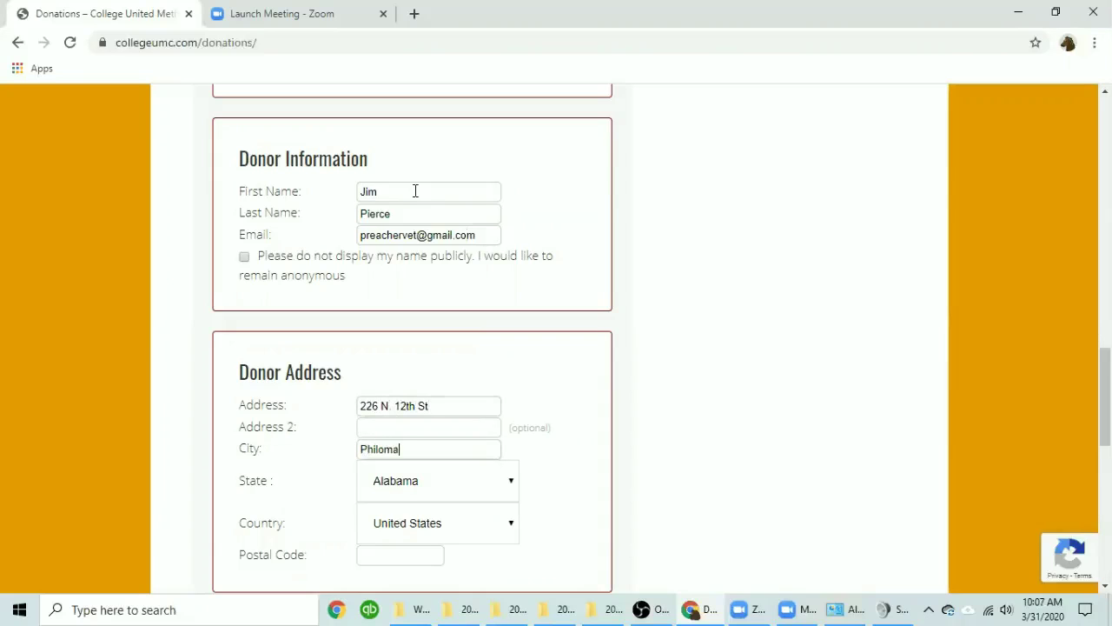
type("th")
key("Tab")
key("o")
key("r")
key("Tab")
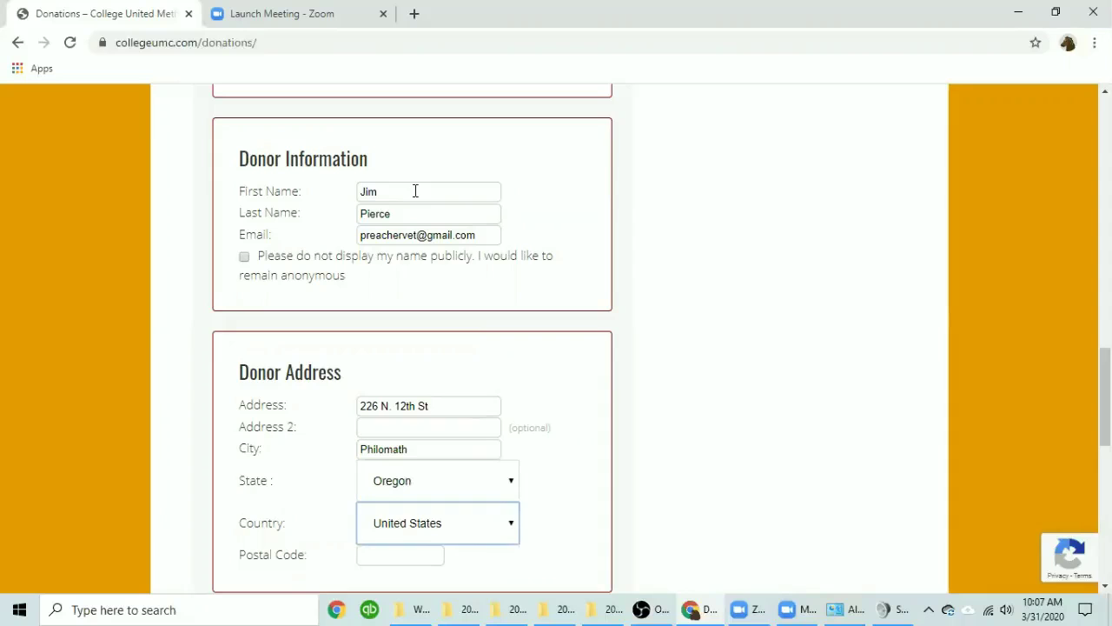
key("Tab")
type("9737")
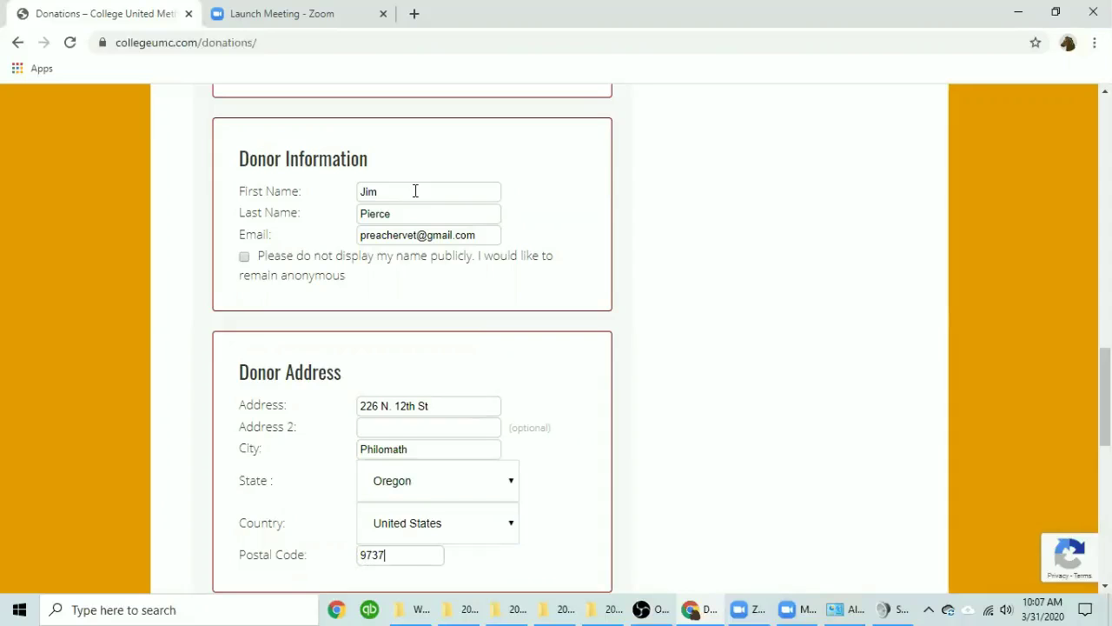
type("0")
scroll(702, 395, "up", 5)
scroll(685, 395, "up", 2)
scroll(685, 393, "down", 9)
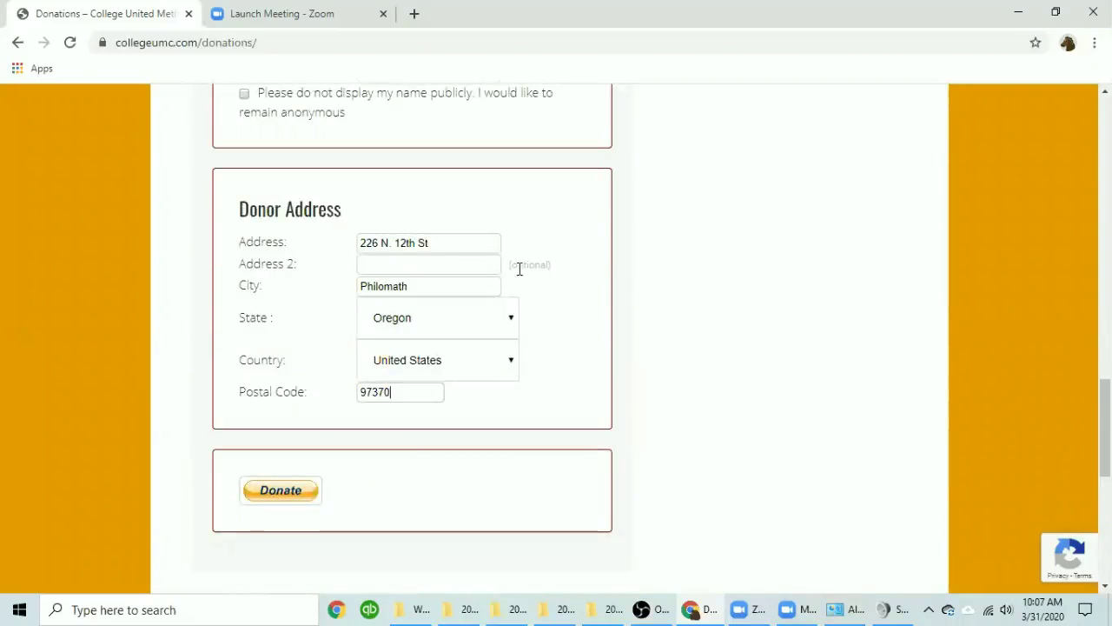
Submit the donation form to PayPal and tick the reCAPTCHA 'I'm not a robot' checkbox.
left_click(271, 495)
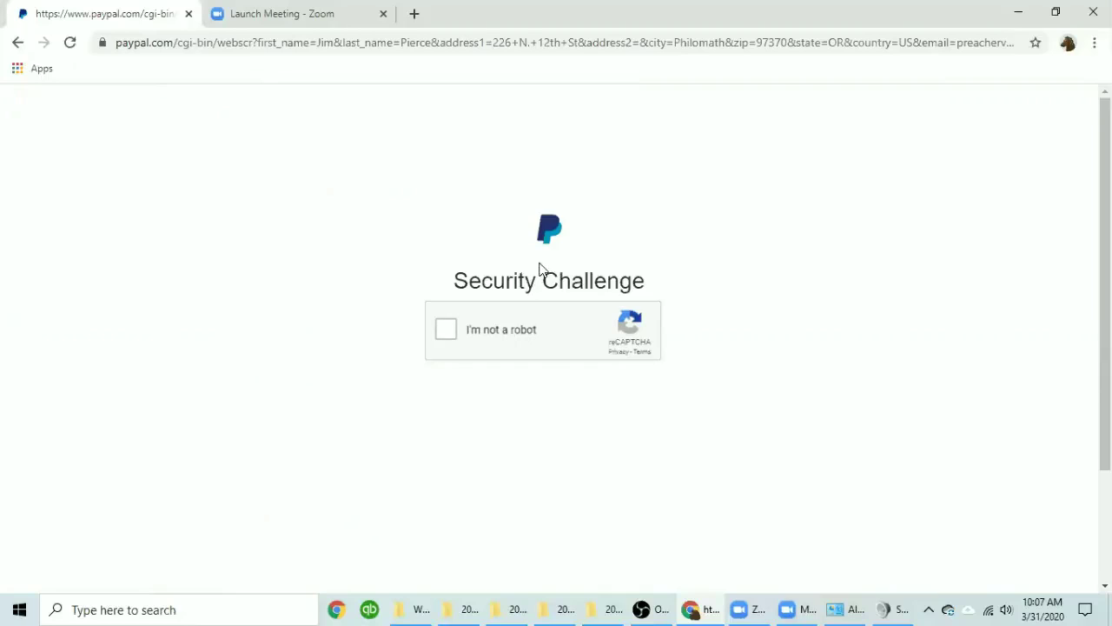
left_click(447, 335)
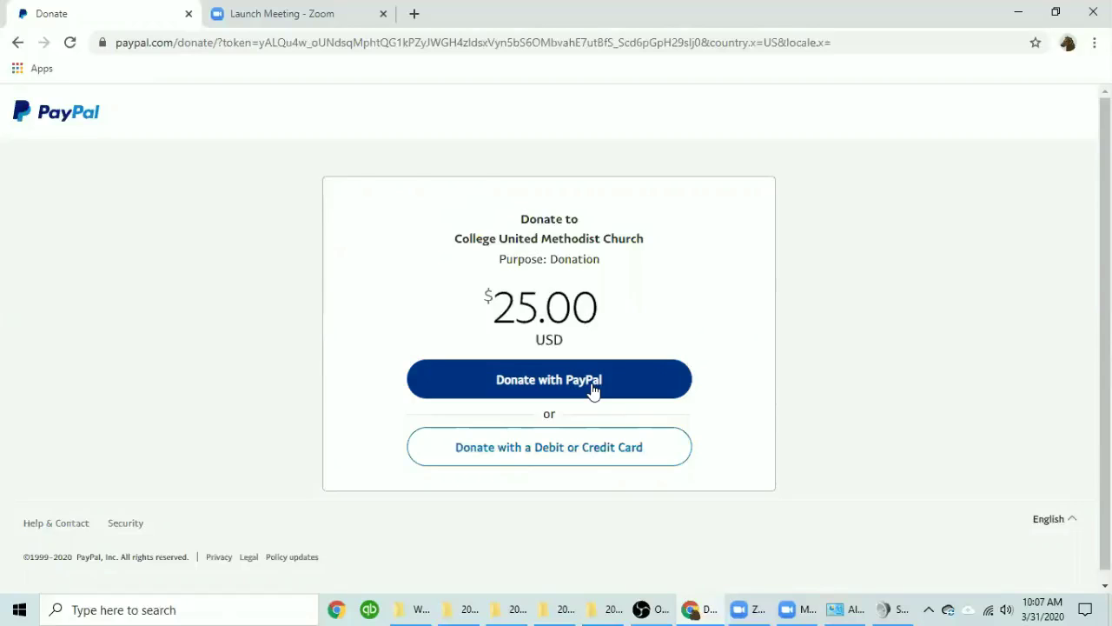
Choose 'Donate with a Debit or Credit Card' and review the prefilled guest form down to Donate Now.
left_click(539, 458)
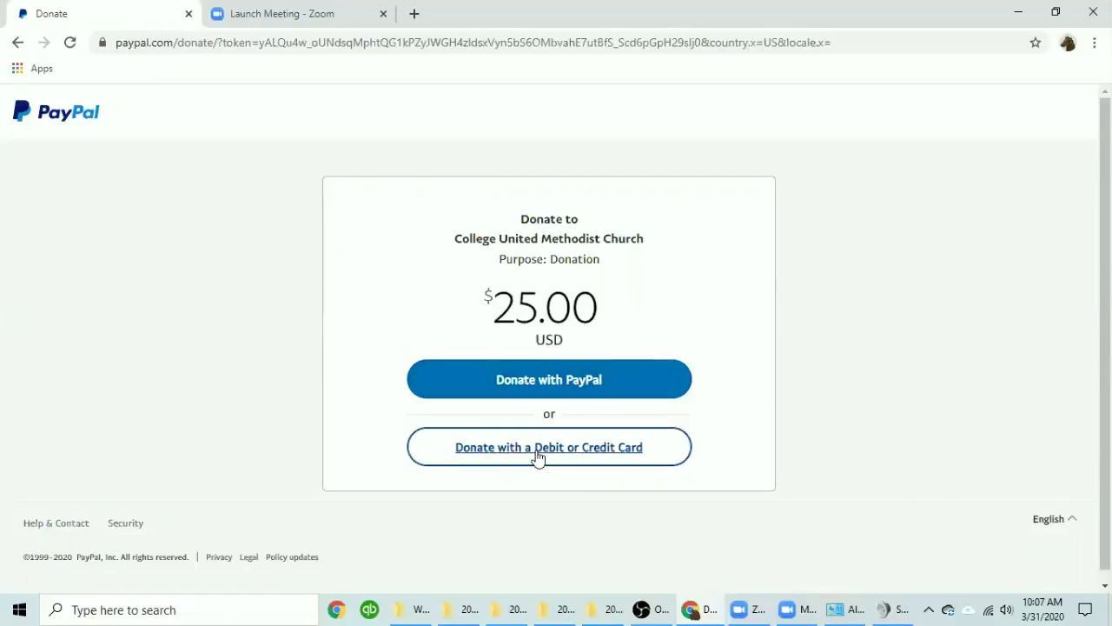
scroll(834, 351, "down", 4)
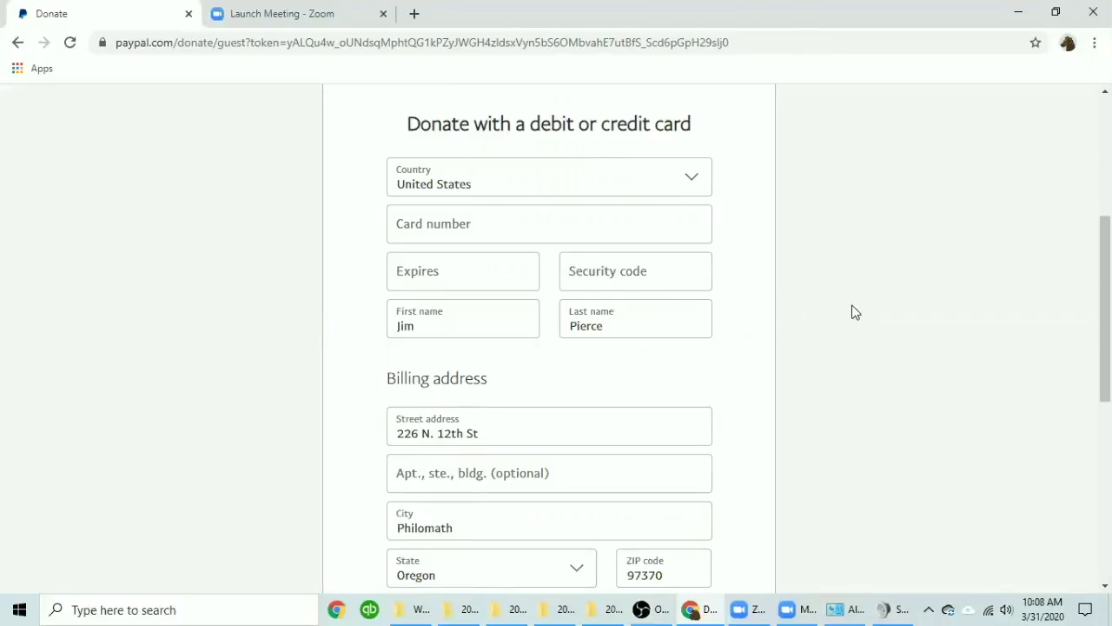
scroll(854, 310, "down", 3)
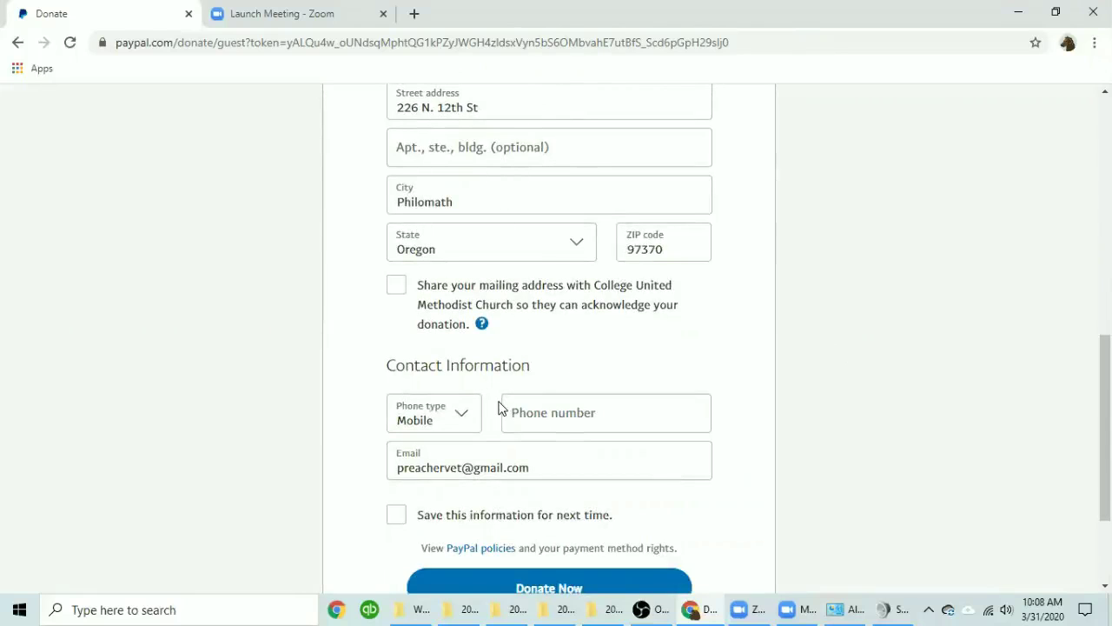
scroll(865, 345, "down", 2)
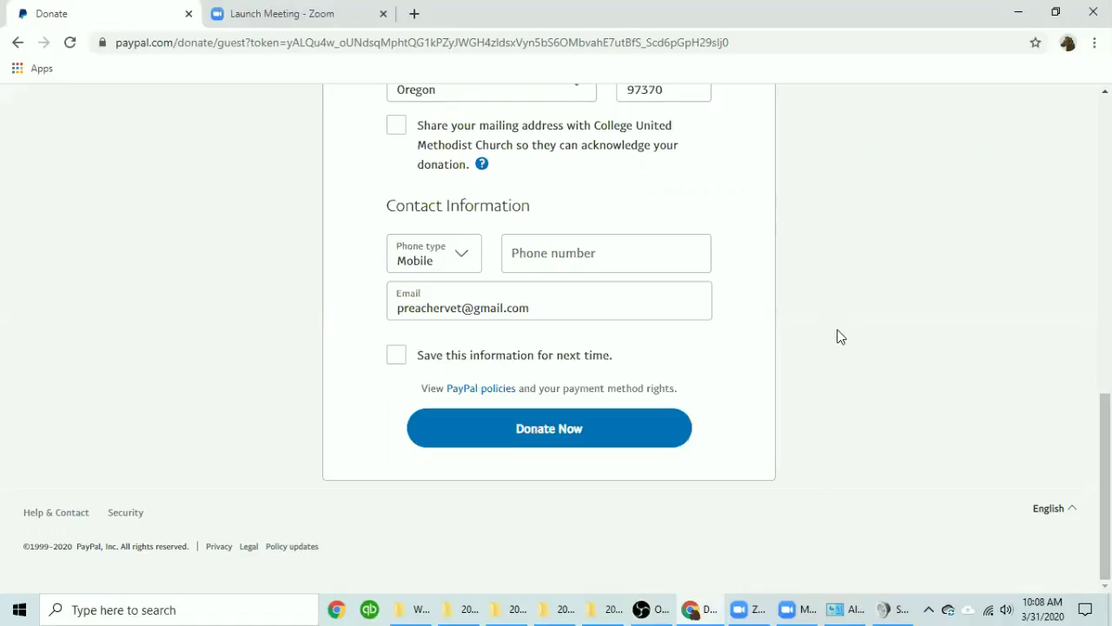
scroll(840, 358, "up", 8)
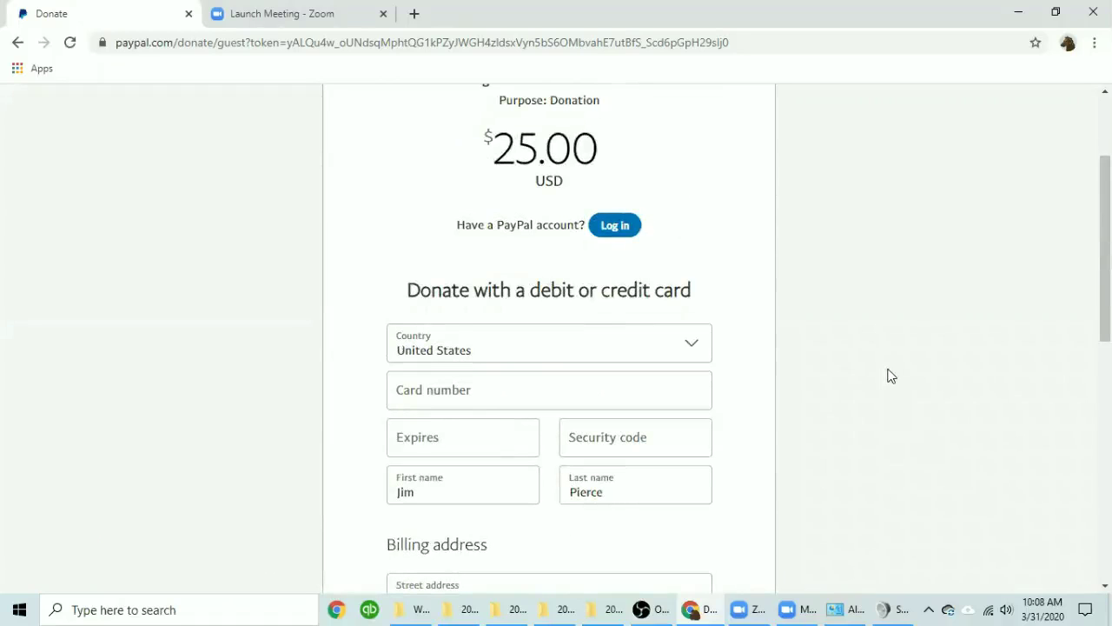
scroll(550, 265, "down", 2)
scroll(877, 350, "down", 1)
scroll(877, 349, "down", 1)
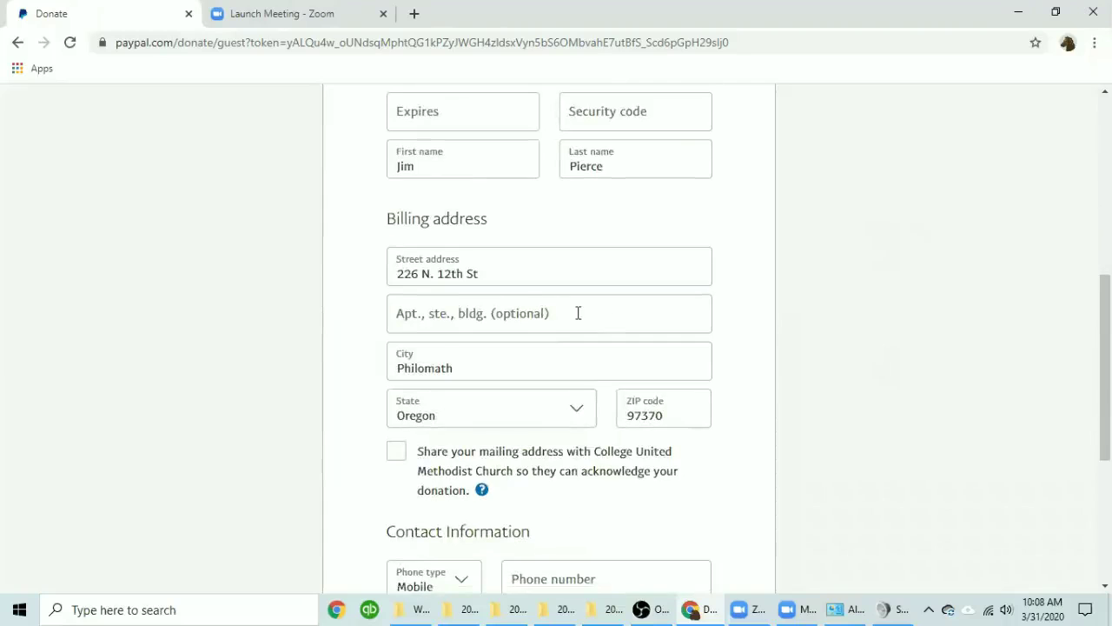
scroll(789, 382, "down", 3)
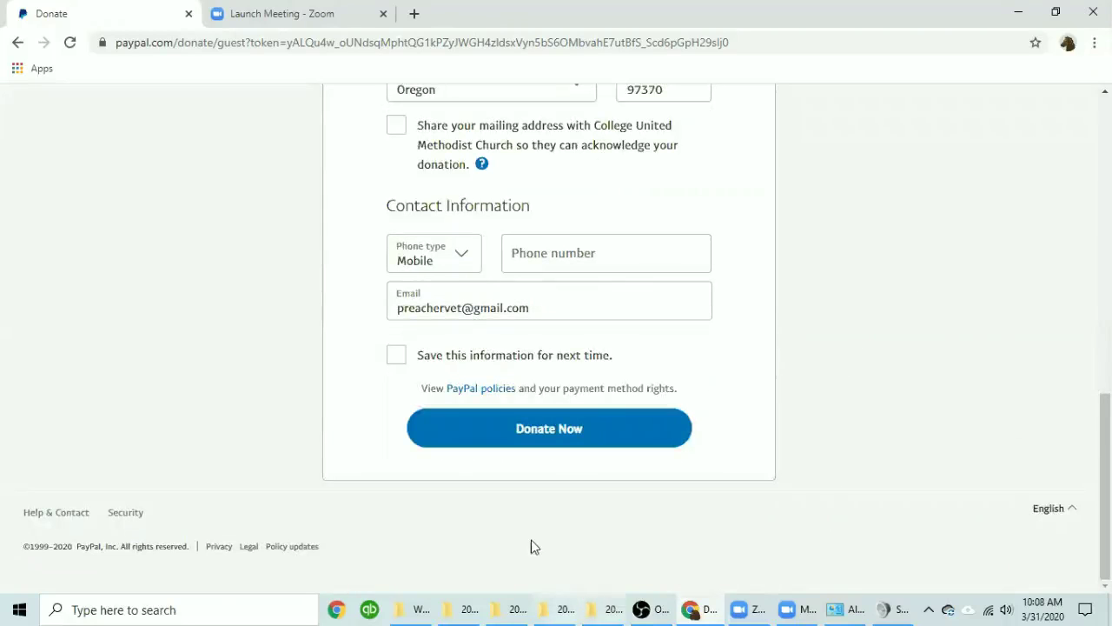